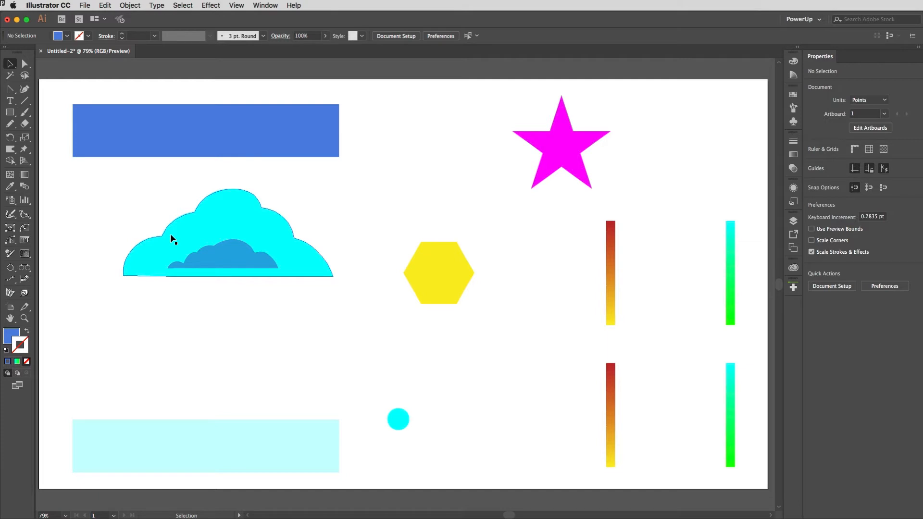
Blend the dark blue and pale cyan rectangles into a vertical gradient background behind the cloud
drag(62, 120, 90, 435)
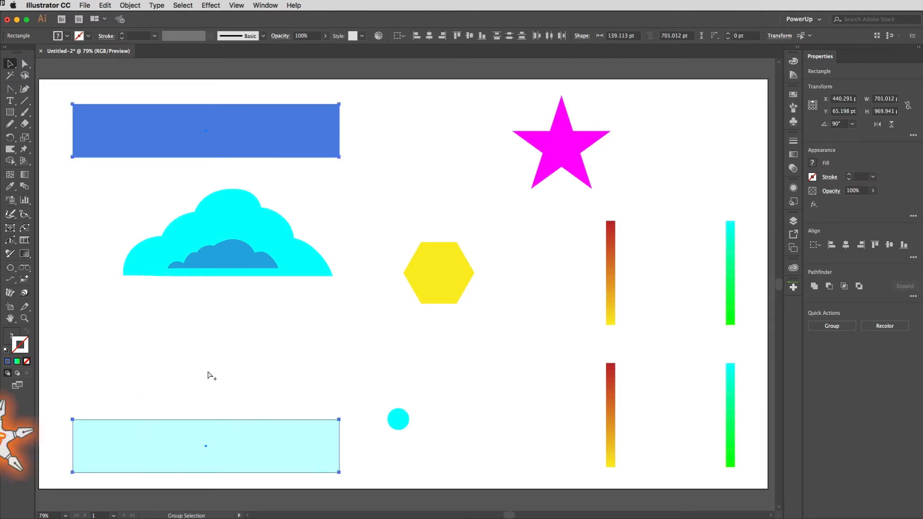
key(super+alt+b)
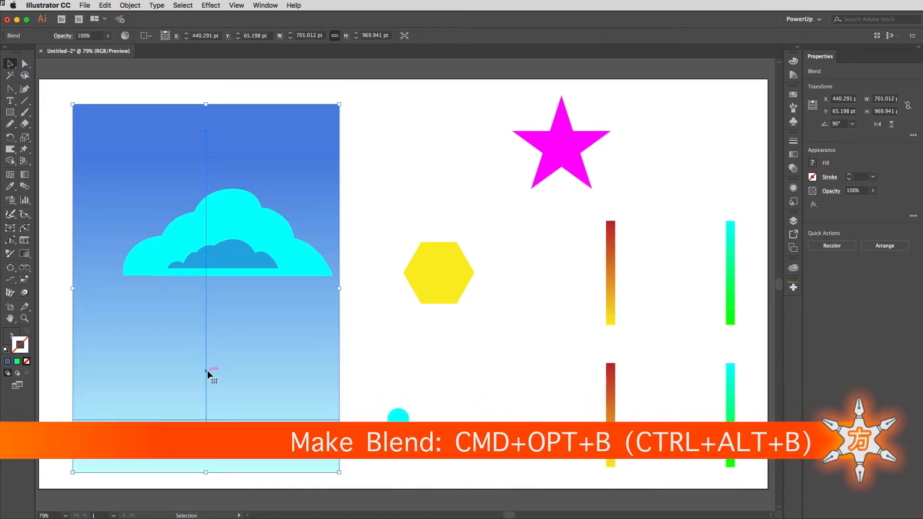
key(super+z)
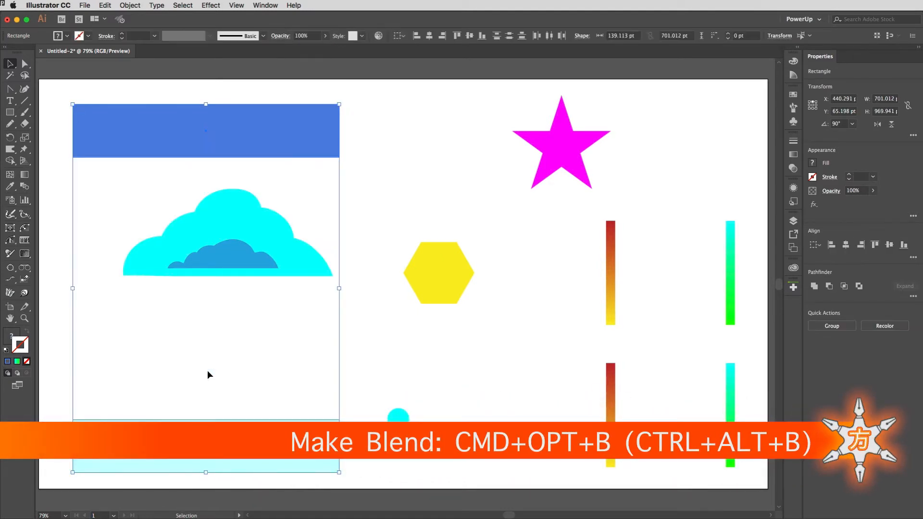
click(134, 5)
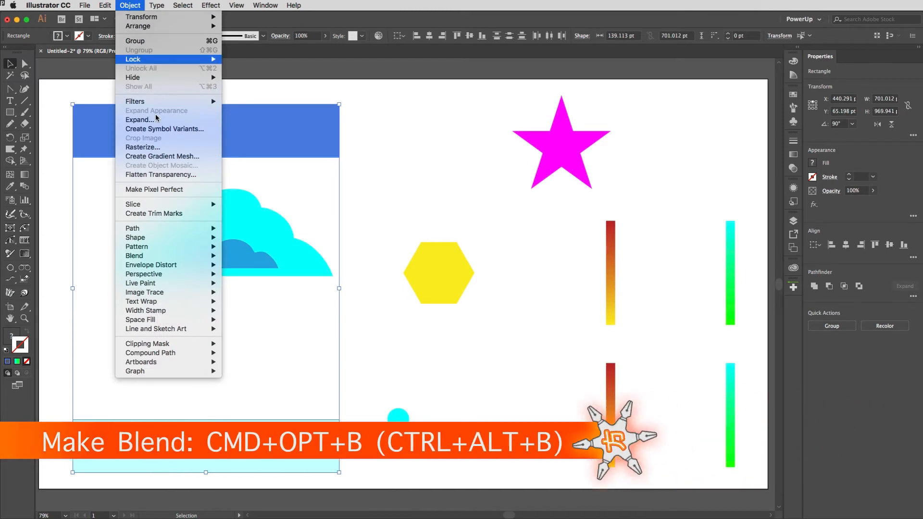
mouse_move(169, 230)
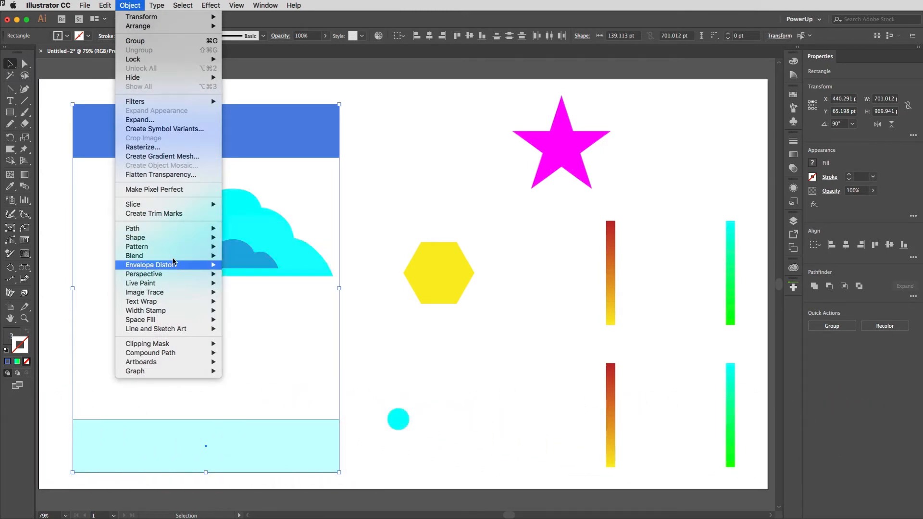
mouse_move(165, 256)
click(243, 256)
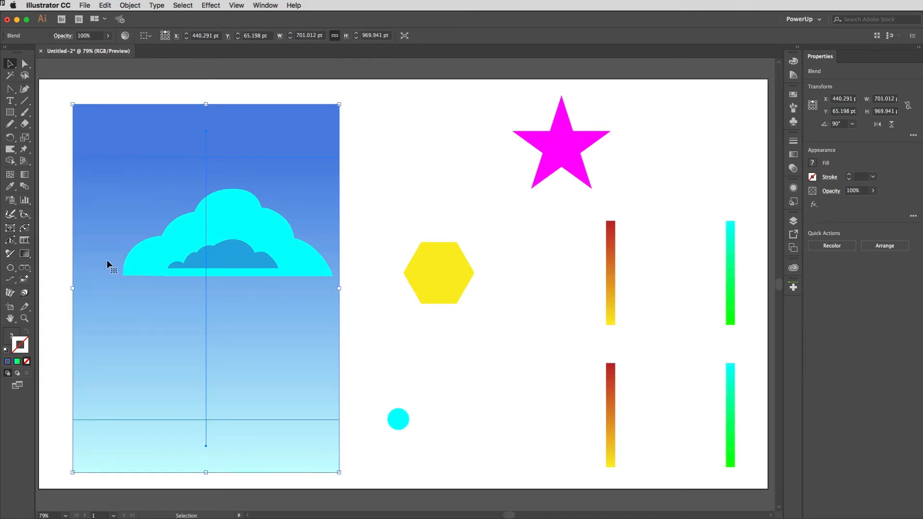
click(58, 172)
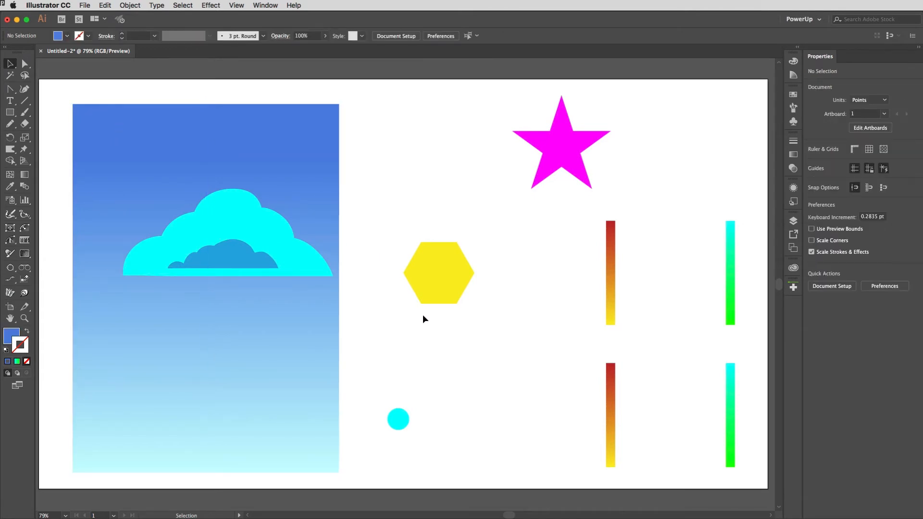
Bring the yellow hexagon to the front and try blending it with the cyan circle and magenta star using the Make Blend command
click(427, 282)
key(super+shift+bracketright)
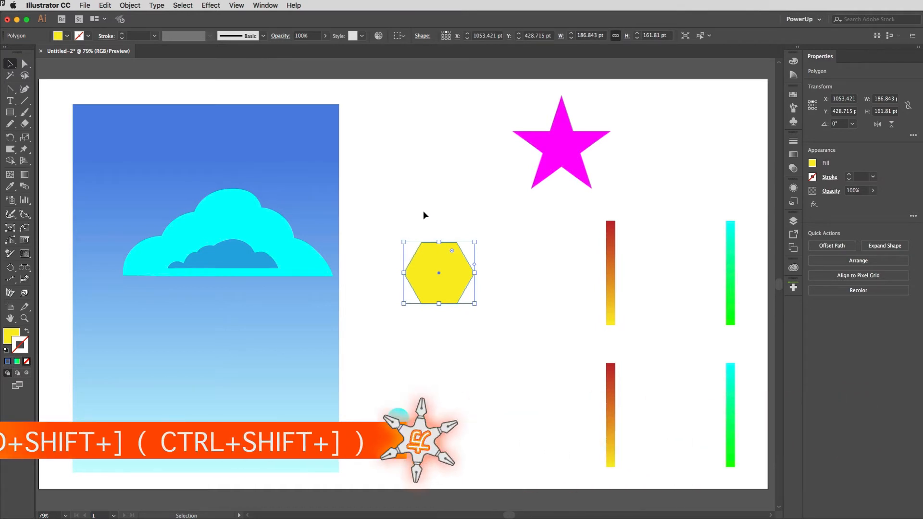
drag(386, 102, 568, 428)
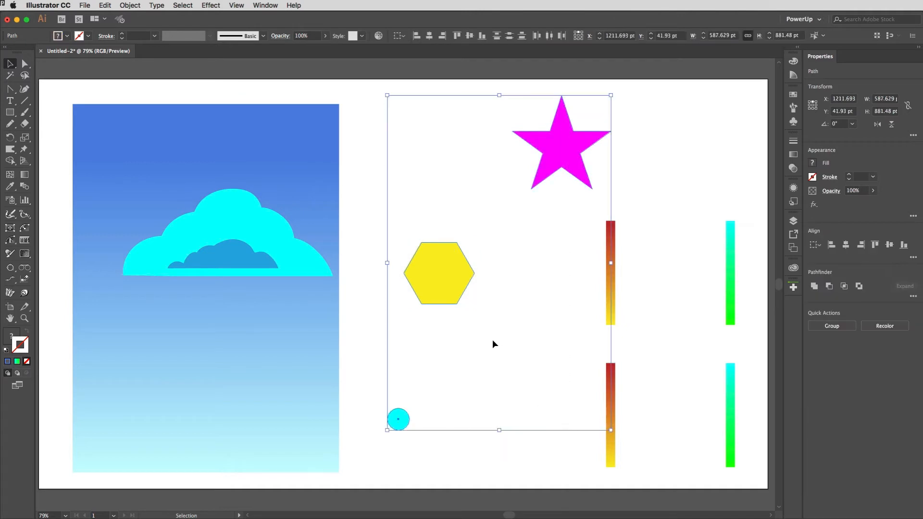
key(alt+super+b)
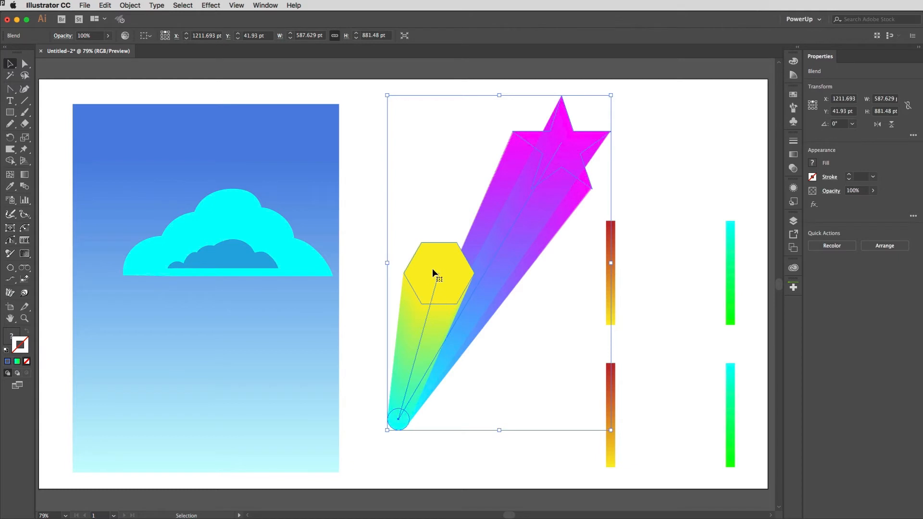
key(a)
key(v)
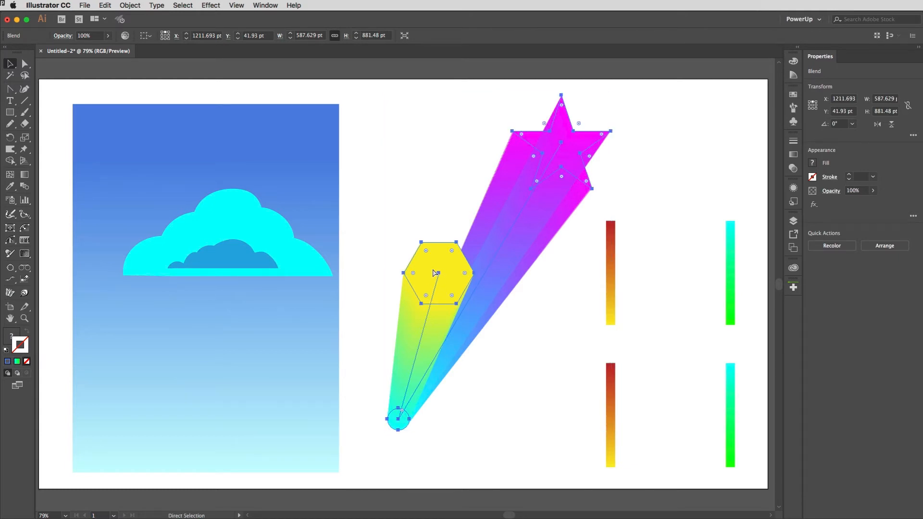
key(super+z)
click(368, 215)
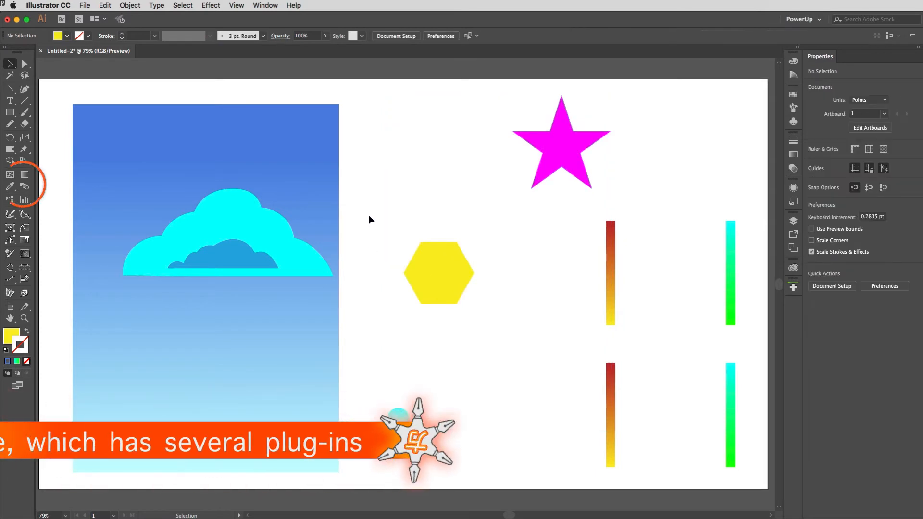
Use the Blend tool to join the cyan circle, yellow hexagon and magenta star in that order
key(w)
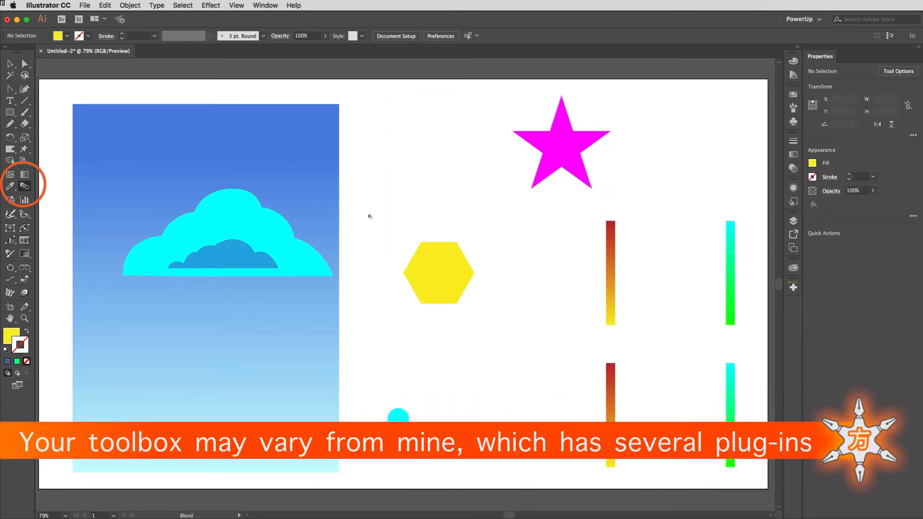
click(399, 415)
click(439, 289)
click(559, 157)
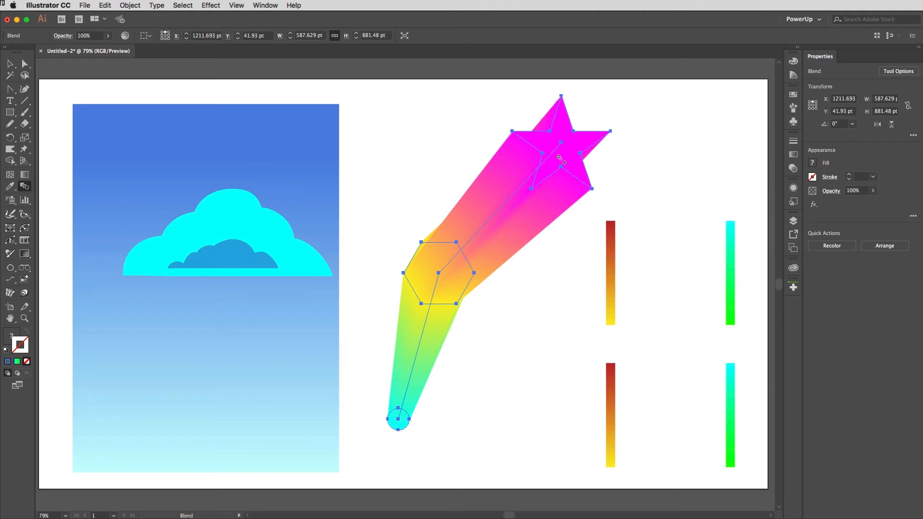
key(super+shift+a)
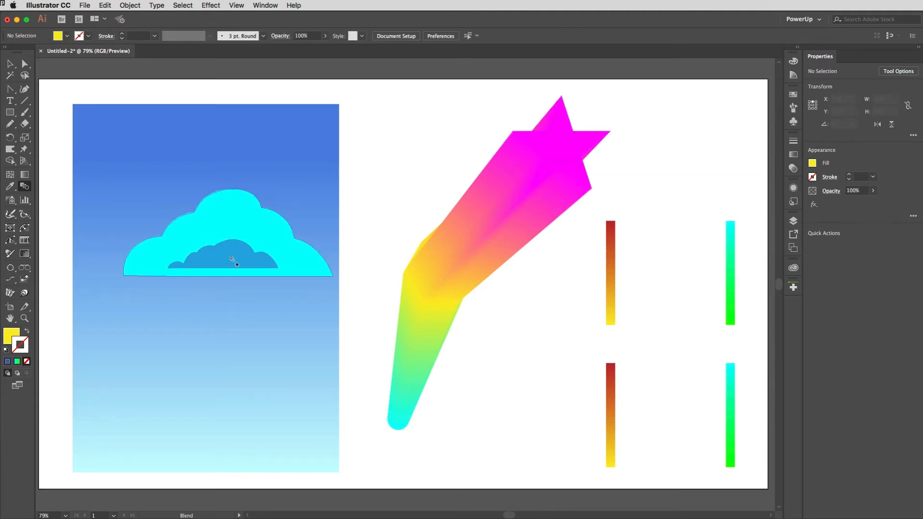
Blend the small blue inner cloud with the large cyan cloud to shade it
click(231, 258)
click(197, 238)
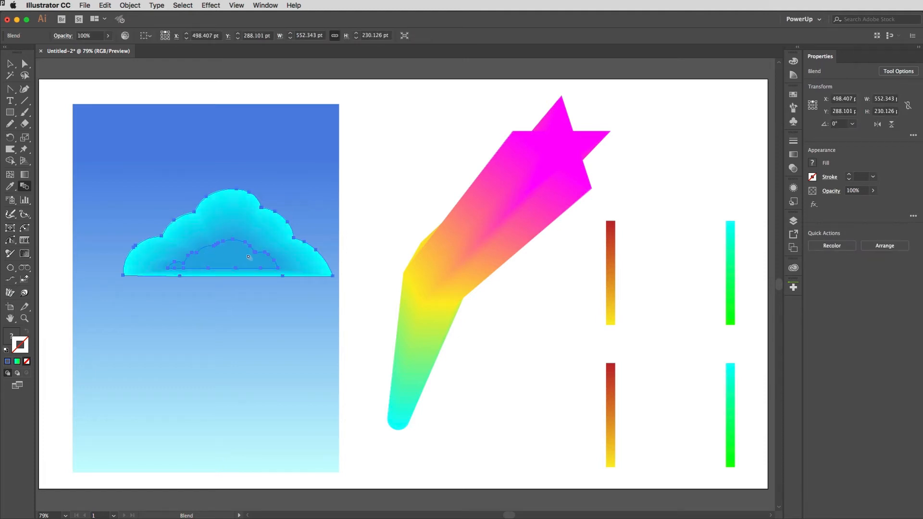
super+click(369, 209)
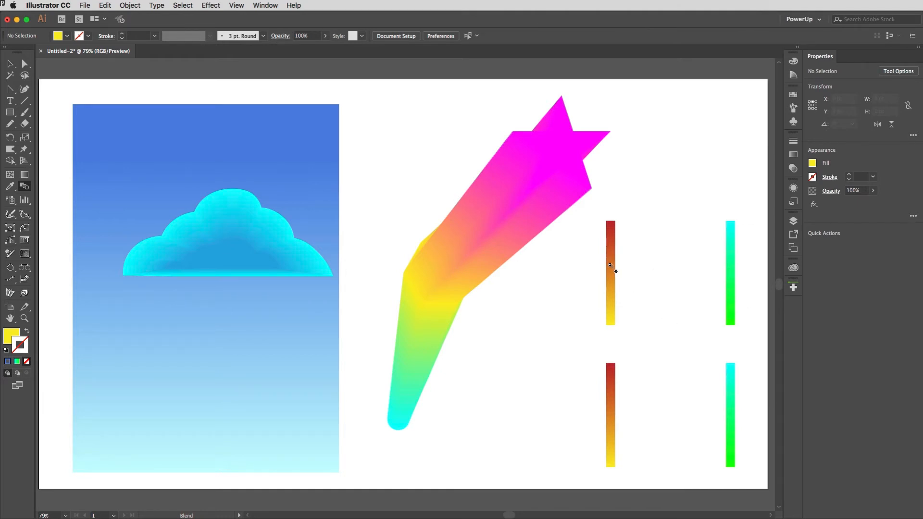
Blend the upper pair of gradient lines, and the lower pair from the red line's top end to the green line's bottom end
click(731, 262)
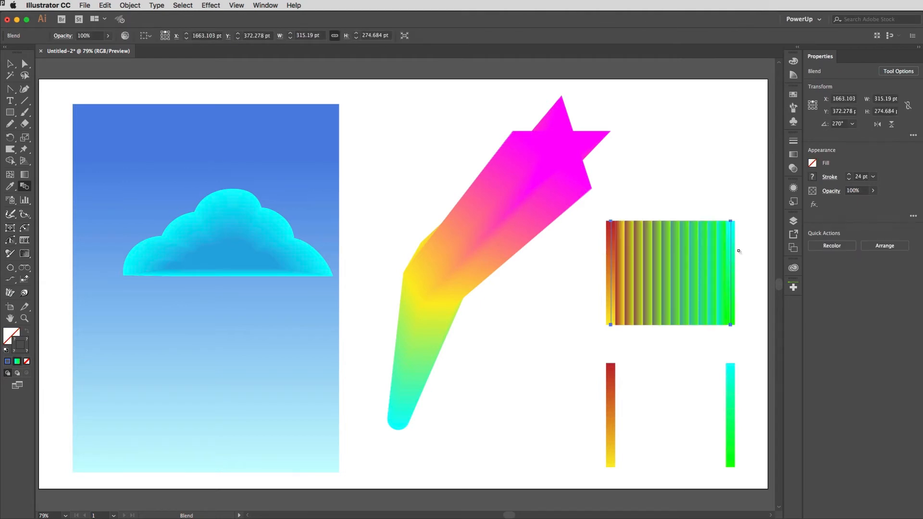
super+click(570, 283)
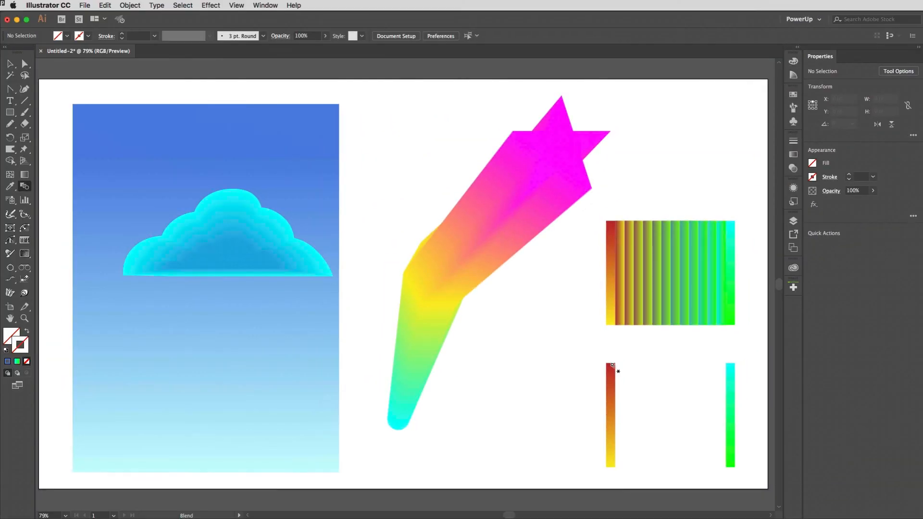
click(611, 365)
click(731, 466)
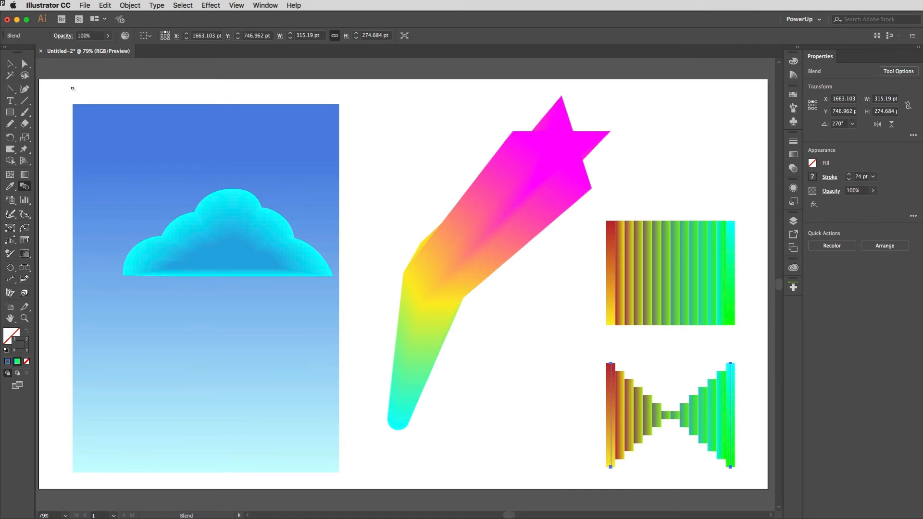
click(9, 63)
click(489, 139)
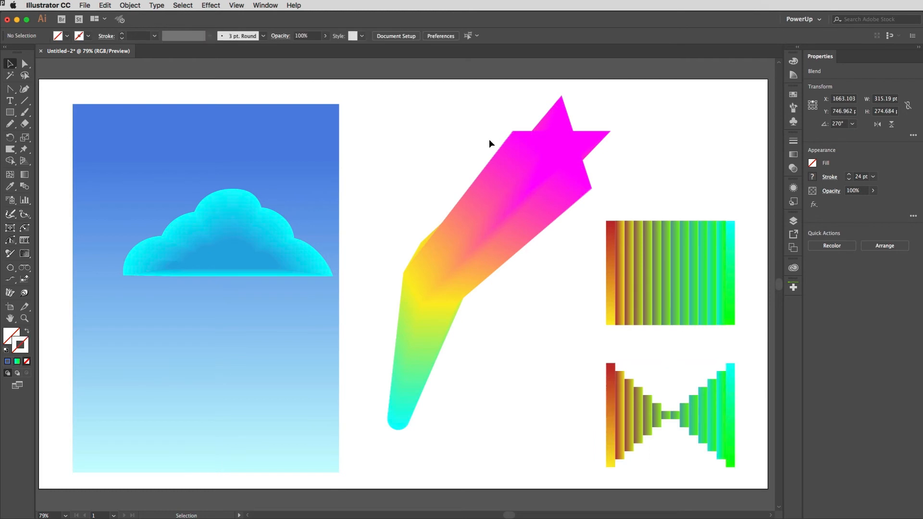
Try Specified Steps spacing with 7 steps on the circle, hexagon and star blend, with the preview on
click(553, 155)
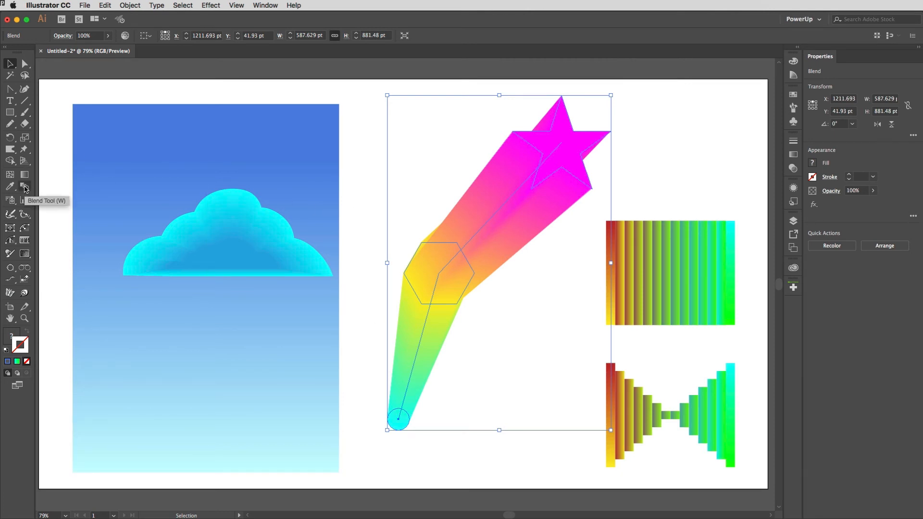
click(130, 5)
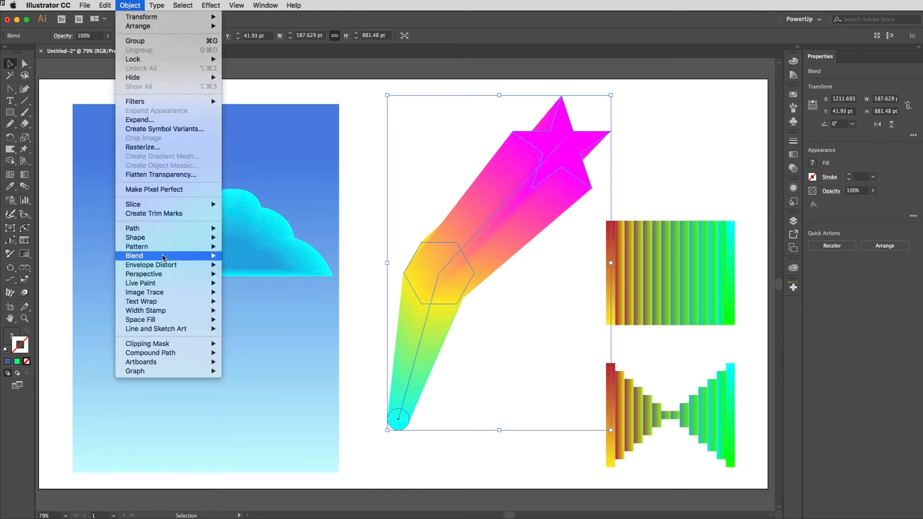
mouse_move(164, 255)
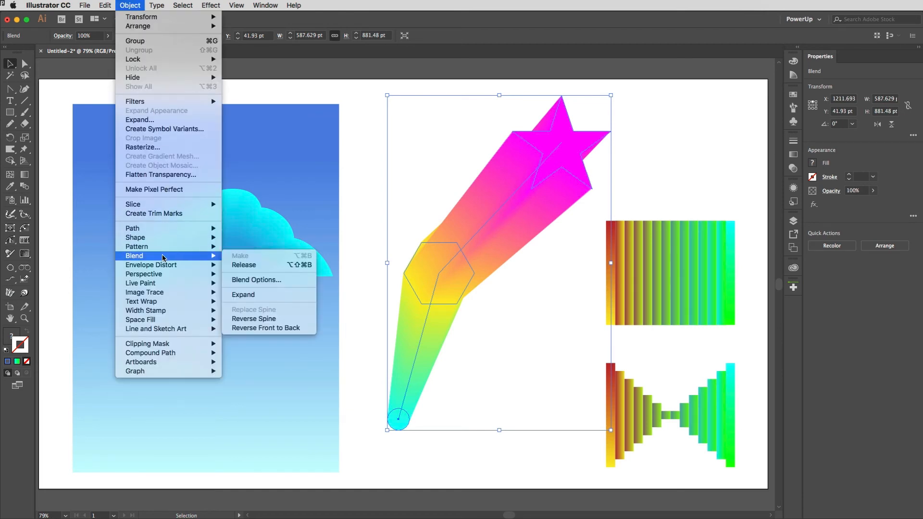
click(244, 280)
drag(305, 160, 323, 146)
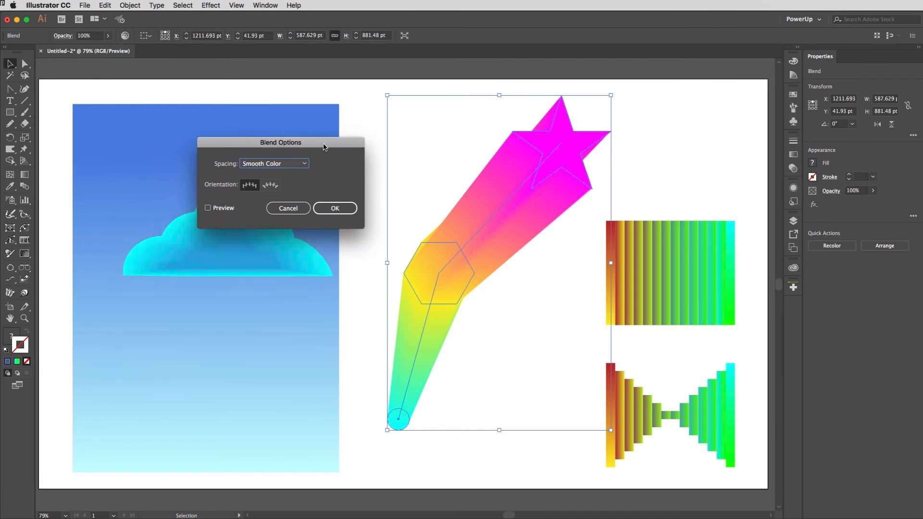
click(225, 210)
click(302, 166)
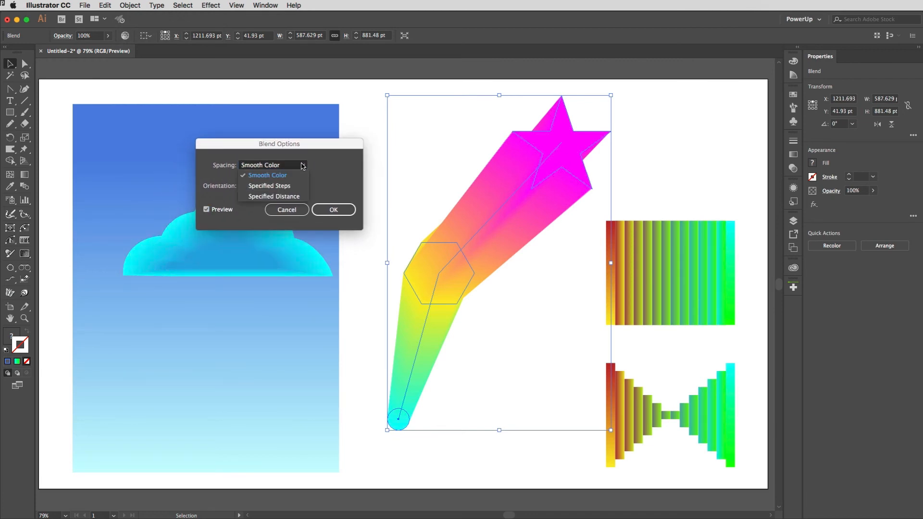
click(283, 187)
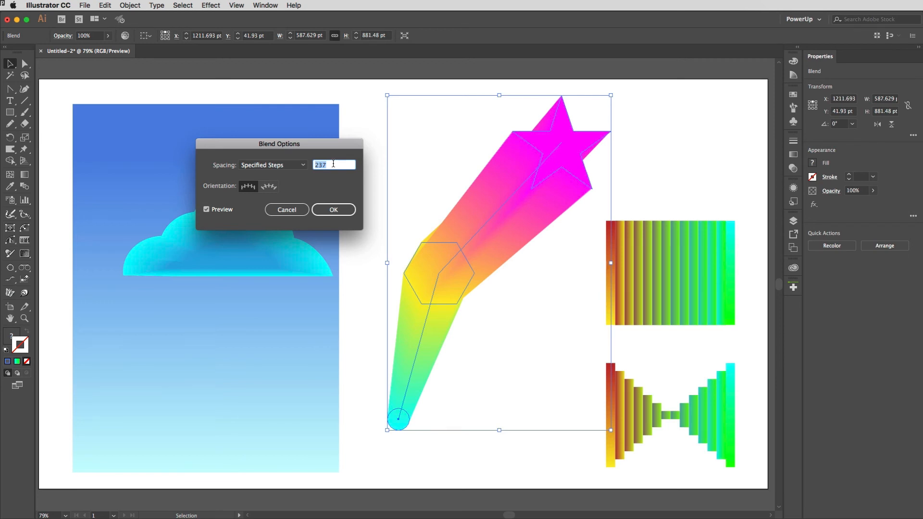
text(7)
key(Tab)
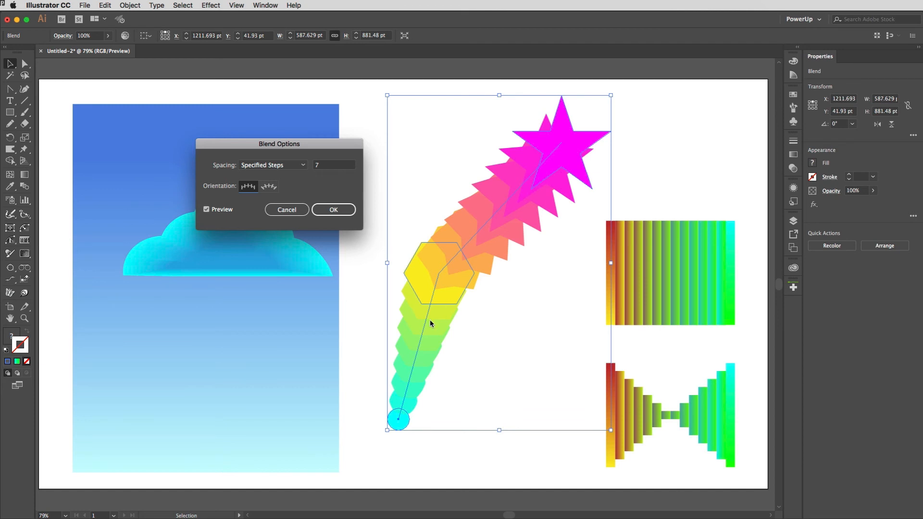
Try Specified Distance spacing of 50 pt with the shapes oriented along the path, and discard the blend options
click(298, 165)
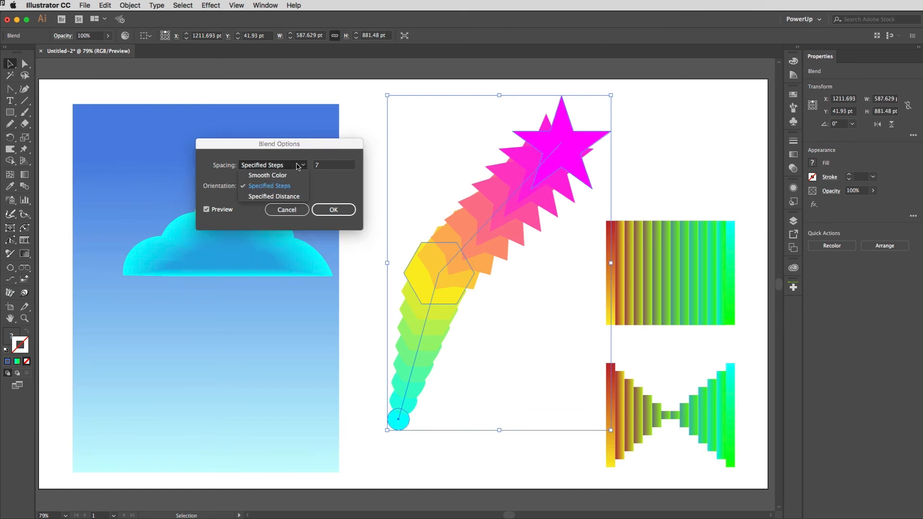
click(288, 196)
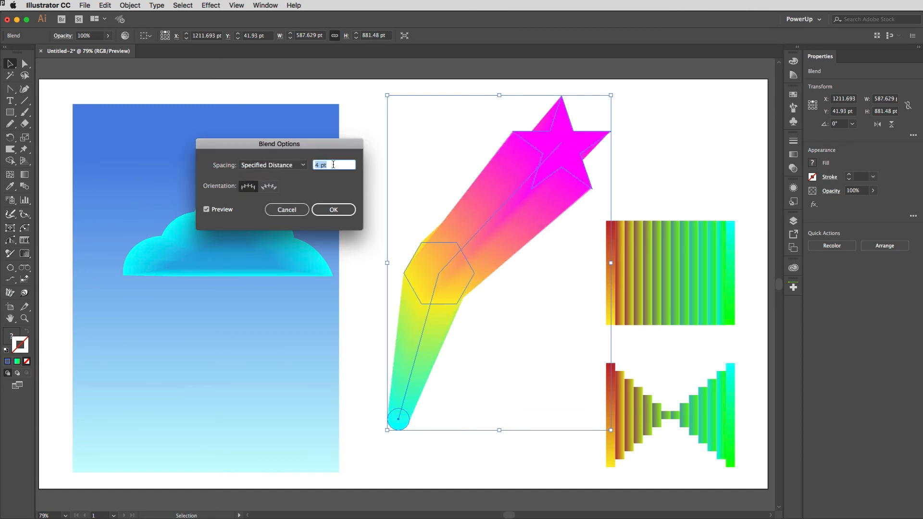
text(50)
key(Tab)
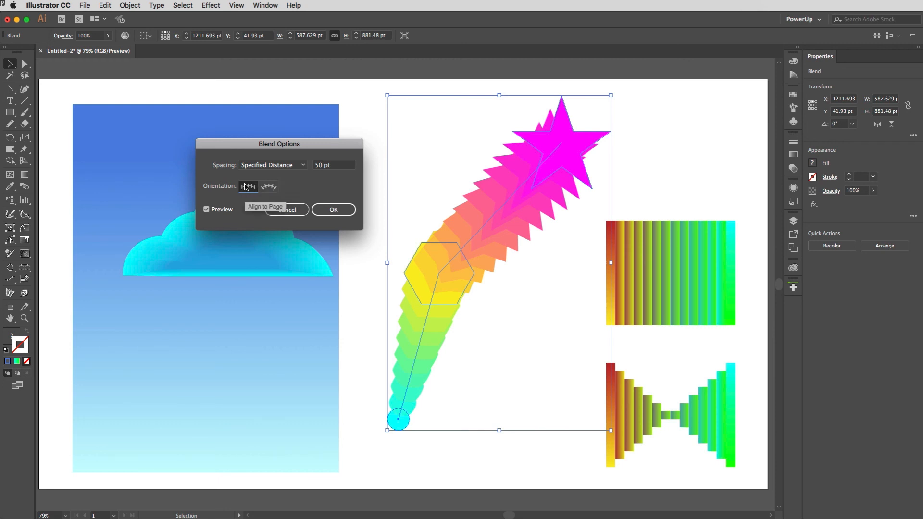
click(268, 187)
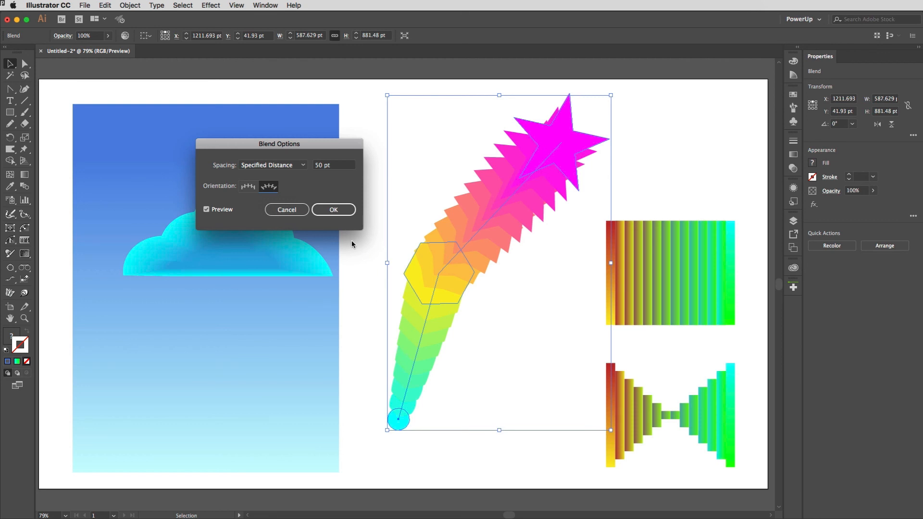
click(287, 209)
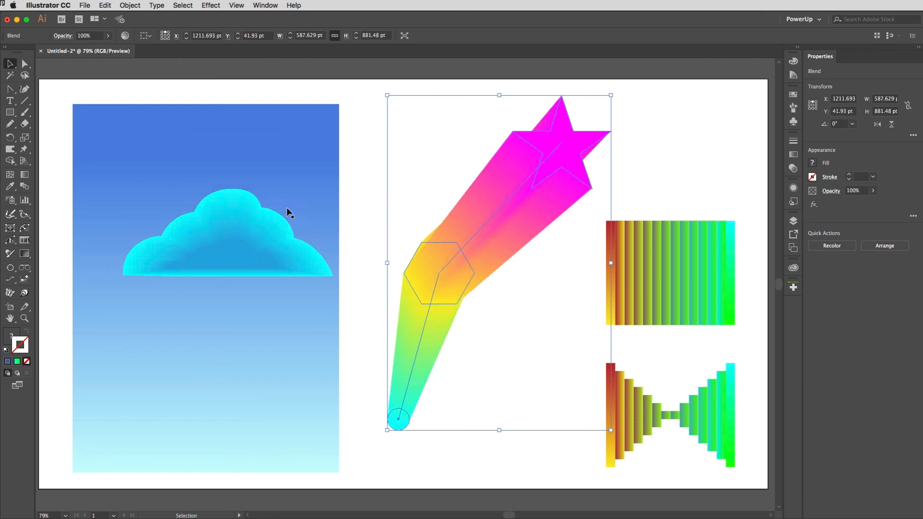